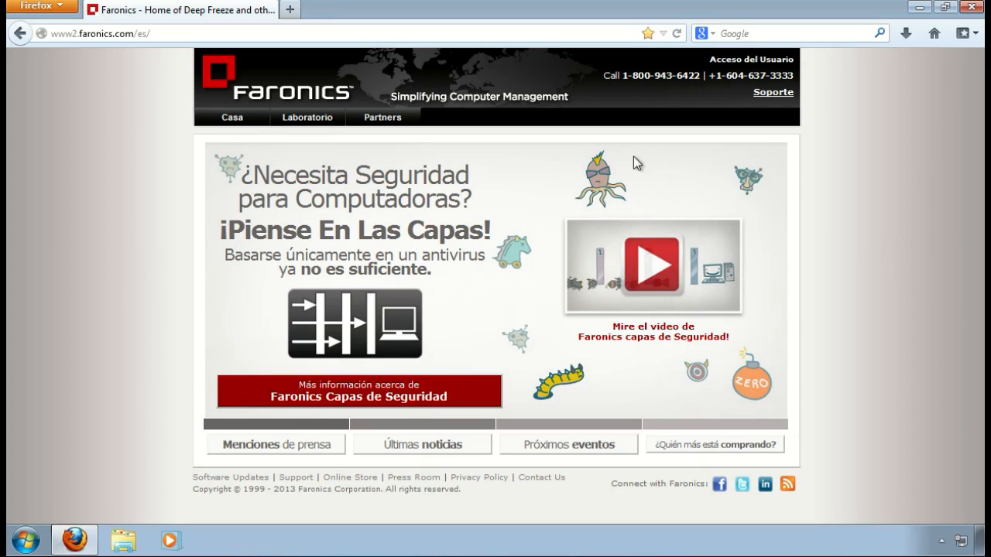
# Step: Open the user login page on the Faronics website, and minimize the browser to return to the desktop
pyautogui.click(729, 66)
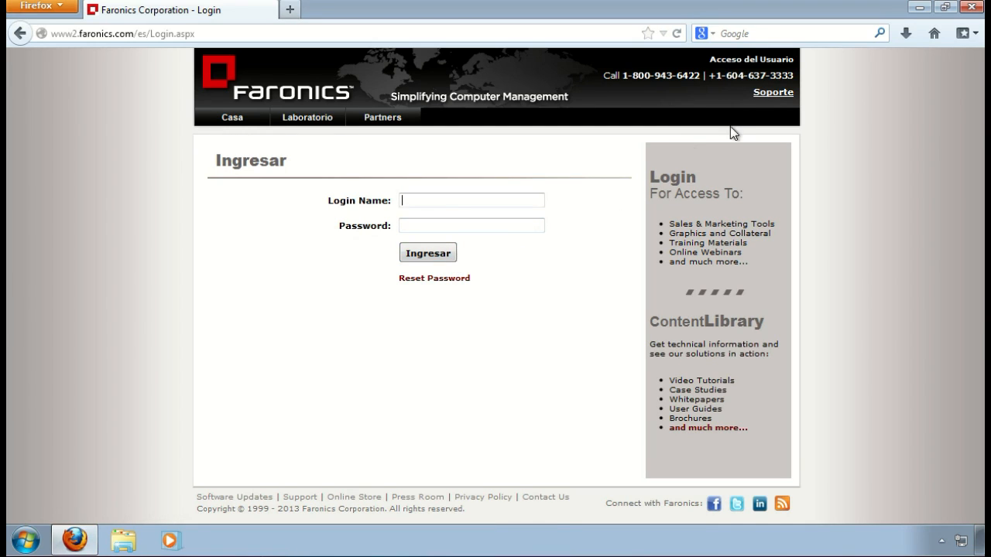
pyautogui.click(919, 7)
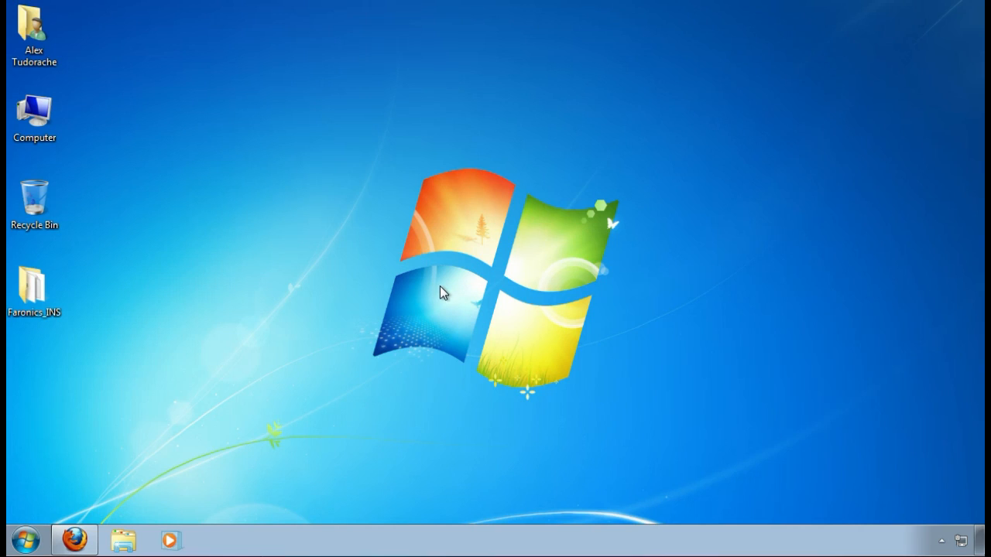
# Step: View the Insight_ES manual from the Espanol subfolder of Faronics_INS Documentation, and minimize the browser
pyautogui.doubleClick(53, 308)
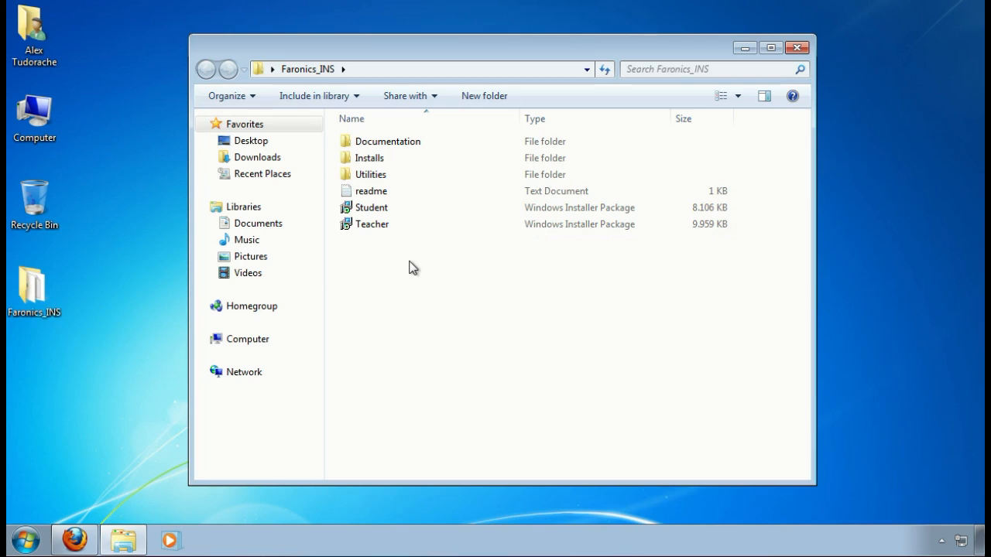
pyautogui.doubleClick(408, 144)
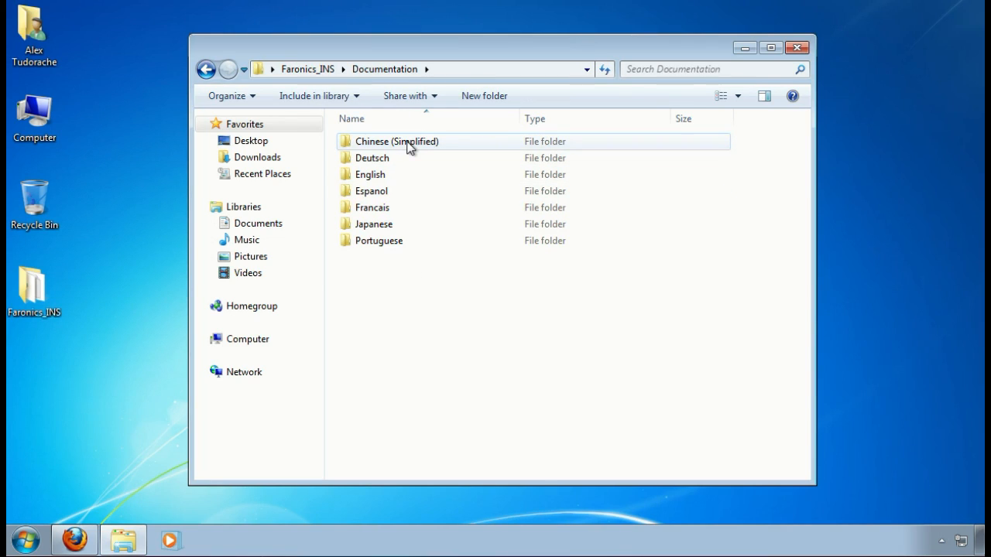
pyautogui.doubleClick(376, 193)
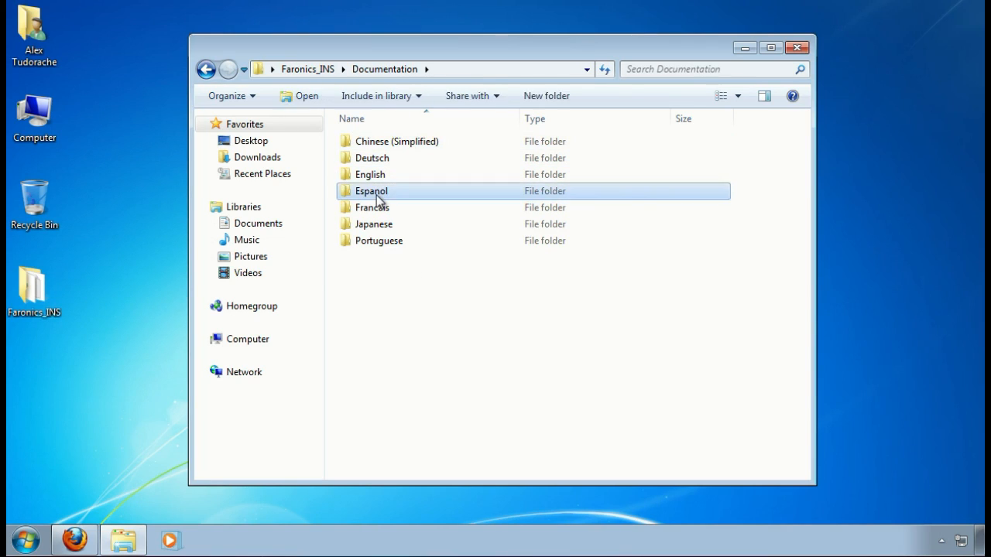
pyautogui.doubleClick(376, 146)
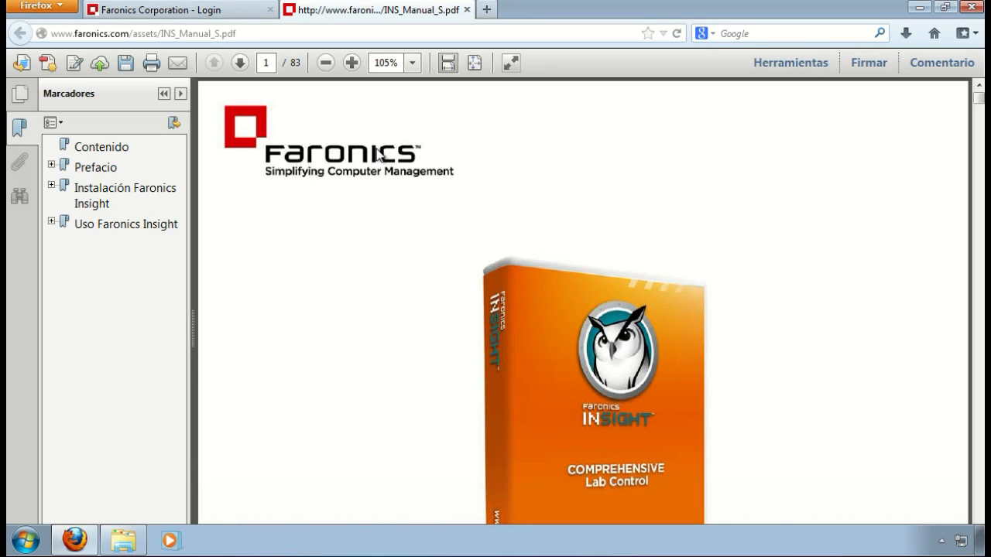
pyautogui.click(126, 62)
pyautogui.click(597, 444)
pyautogui.click(920, 7)
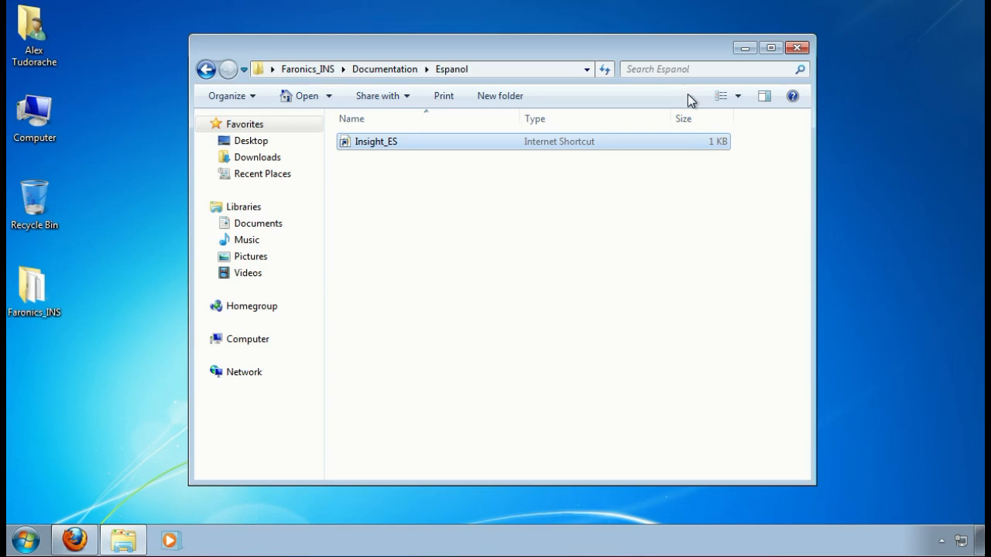
# Step: Examine the contents of the Utilities folder in Faronics_INS, and return to the parent folder
pyautogui.click(331, 68)
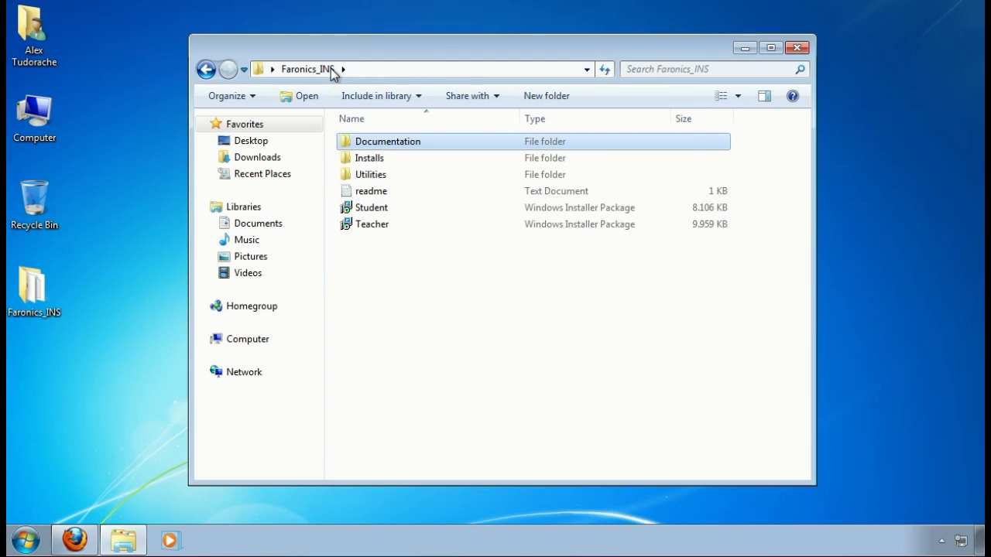
pyautogui.doubleClick(372, 175)
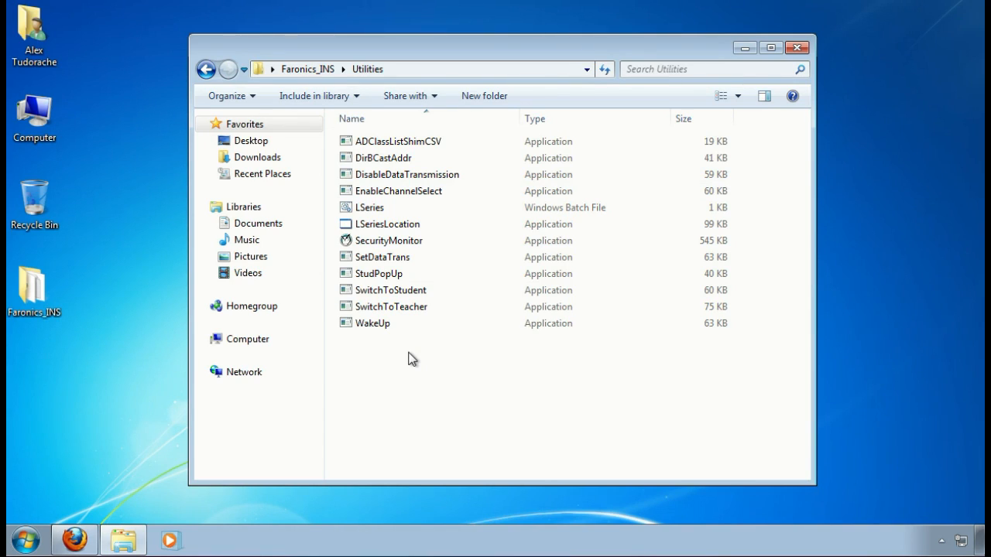
pyautogui.click(315, 71)
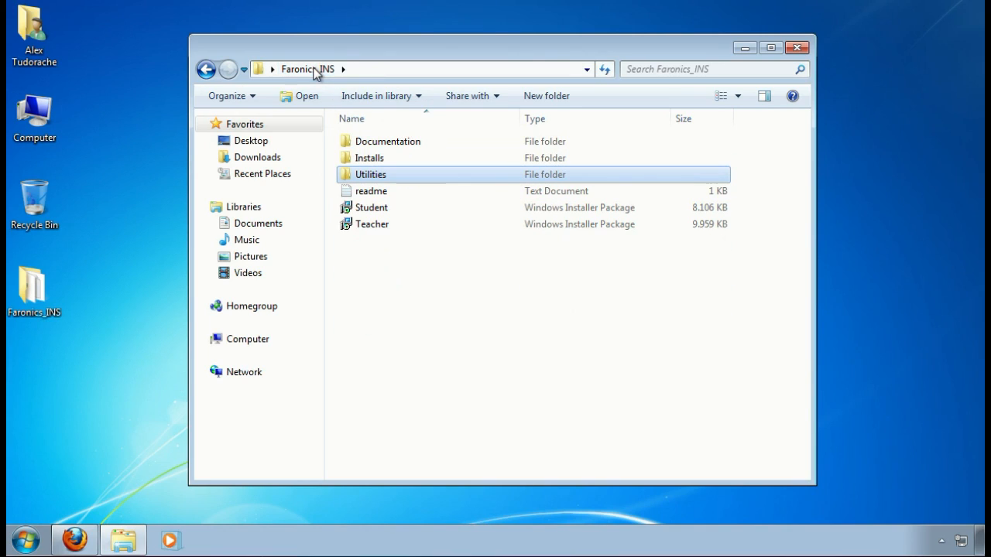
# Step: Launch the Teacher installer from the Espanol subfolder of Installs and accept its licence terms
pyautogui.doubleClick(368, 159)
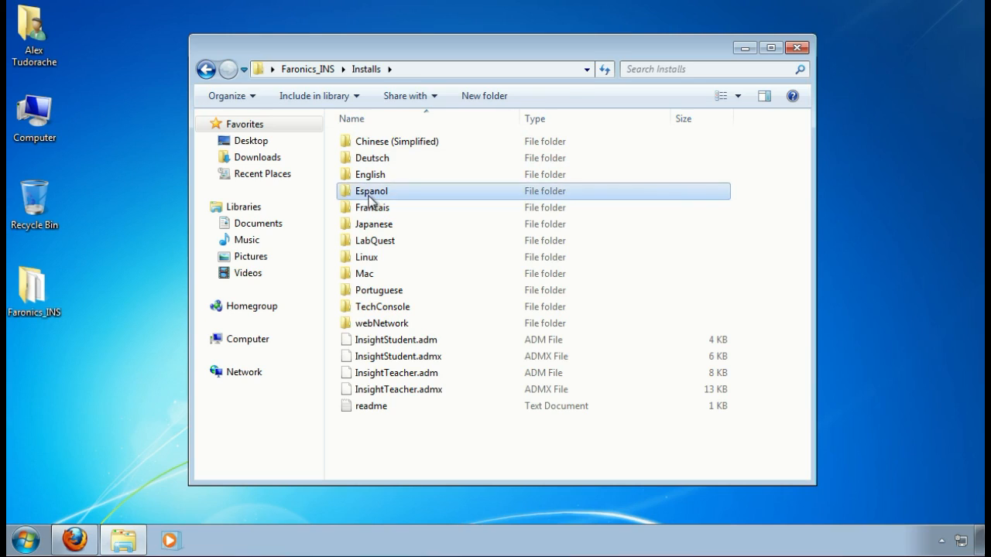
pyautogui.doubleClick(369, 194)
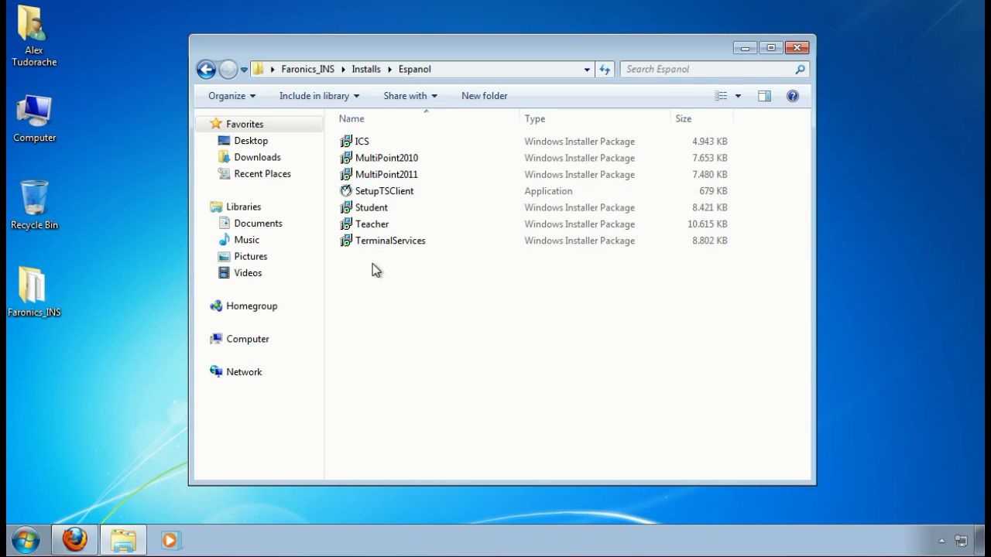
pyautogui.doubleClick(383, 223)
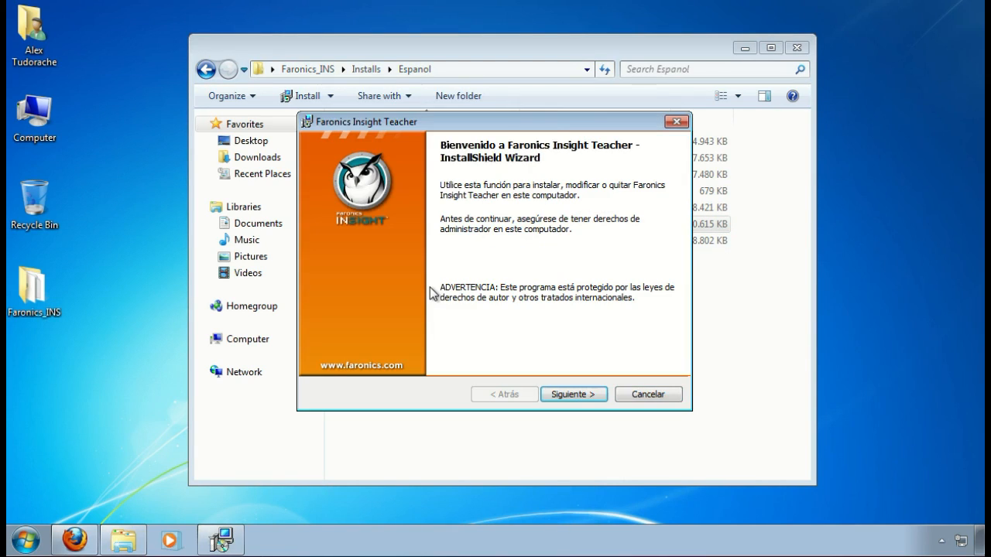
pyautogui.click(553, 394)
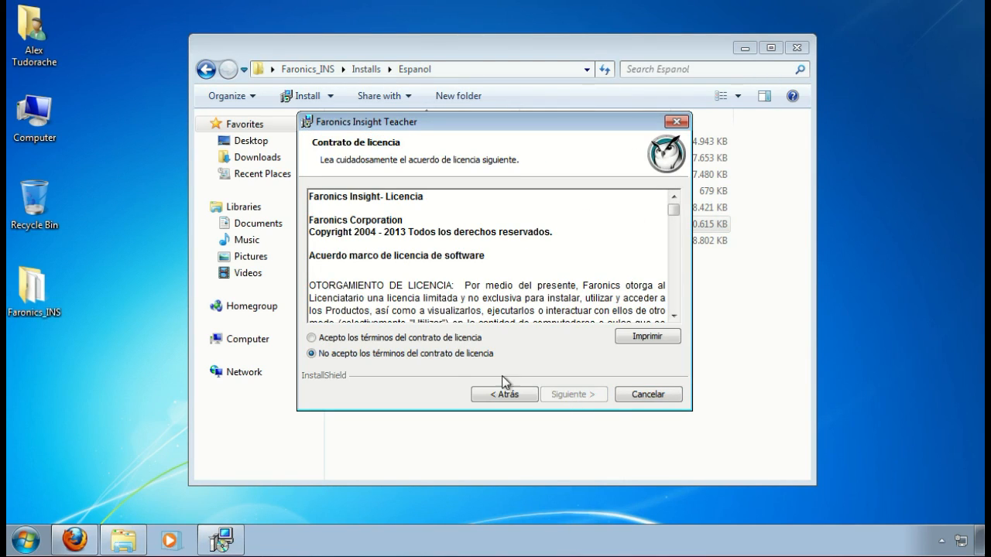
pyautogui.click(314, 337)
pyautogui.click(575, 399)
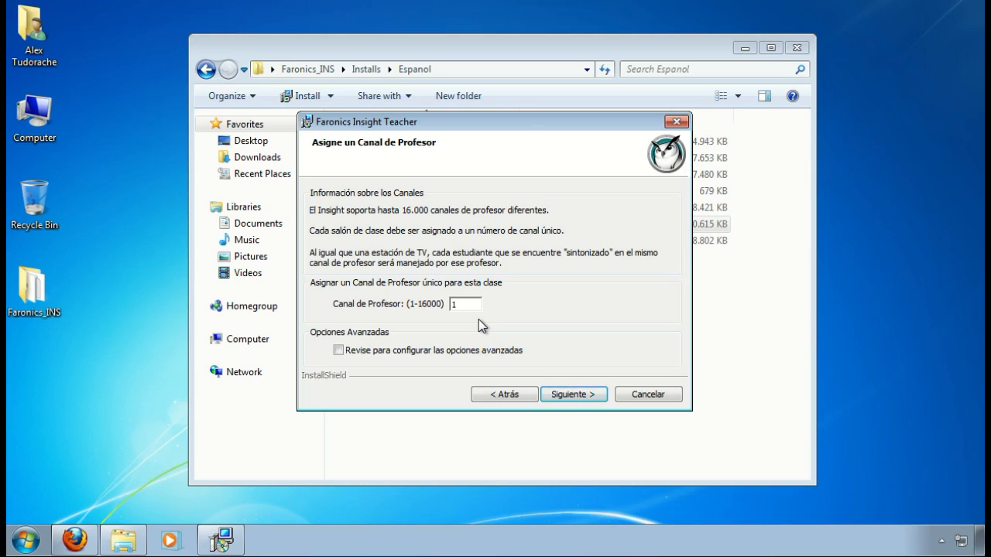
# Step: Keep teacher channel 1, enable configuration of advanced options, and accept the default advanced, connection server and security mode settings
pyautogui.click(340, 350)
pyautogui.click(565, 399)
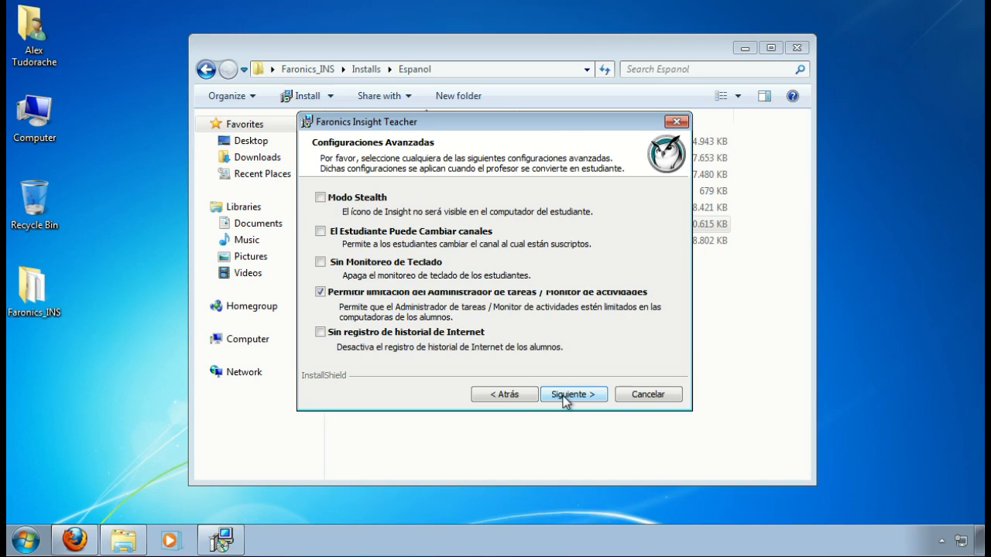
pyautogui.click(565, 397)
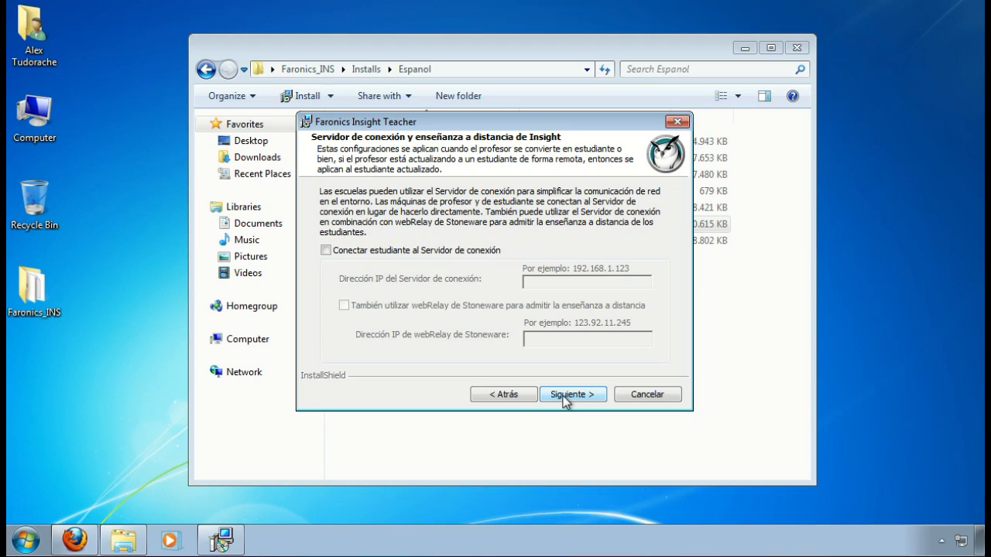
pyautogui.click(567, 395)
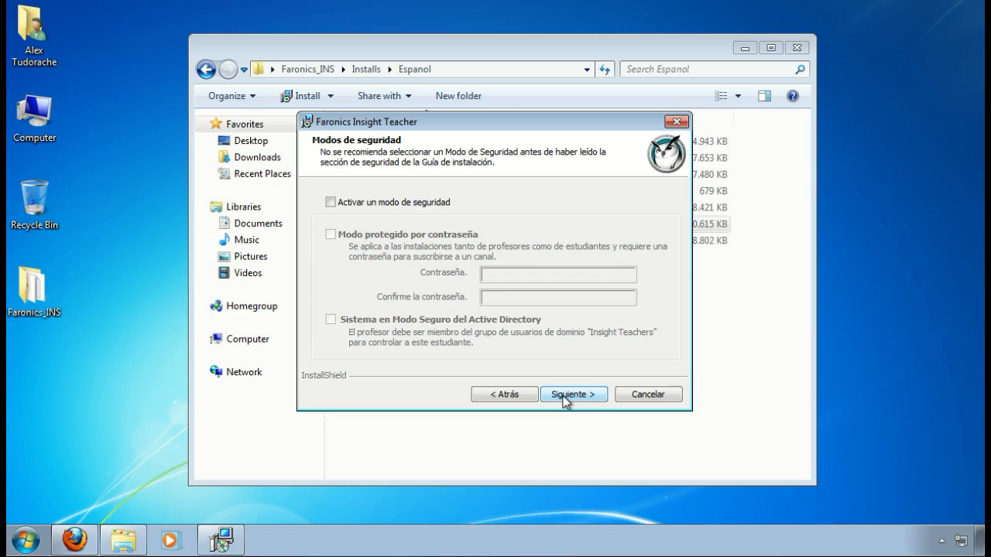
pyautogui.click(565, 397)
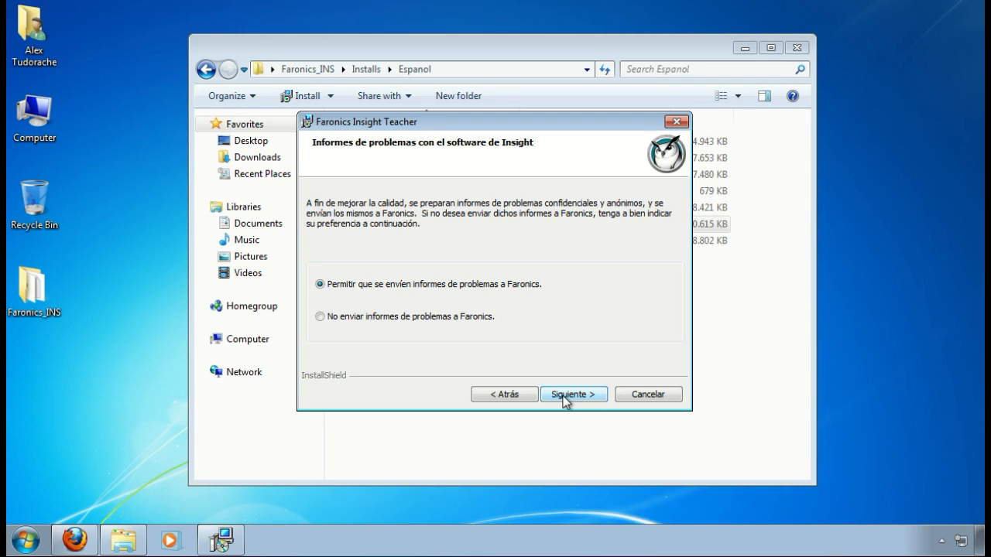
# Step: Allow problem reports to be sent to Faronics, and install Insight Teacher through to the end of the wizard
pyautogui.click(566, 396)
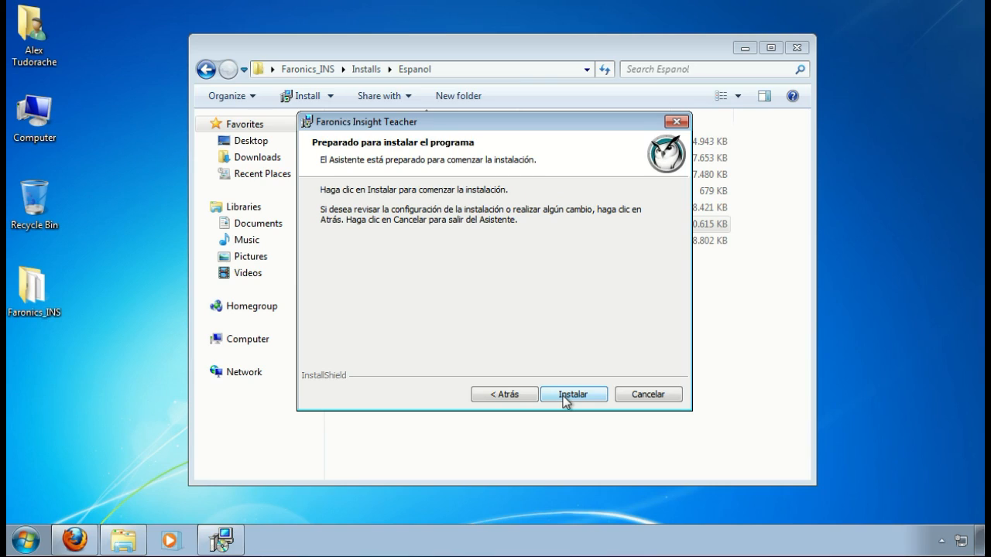
pyautogui.click(572, 394)
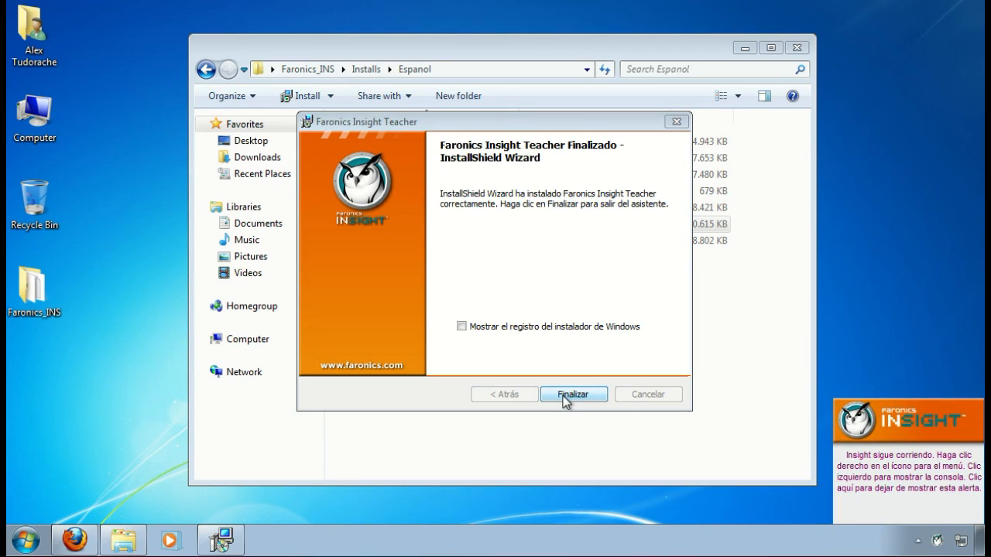
pyautogui.click(573, 395)
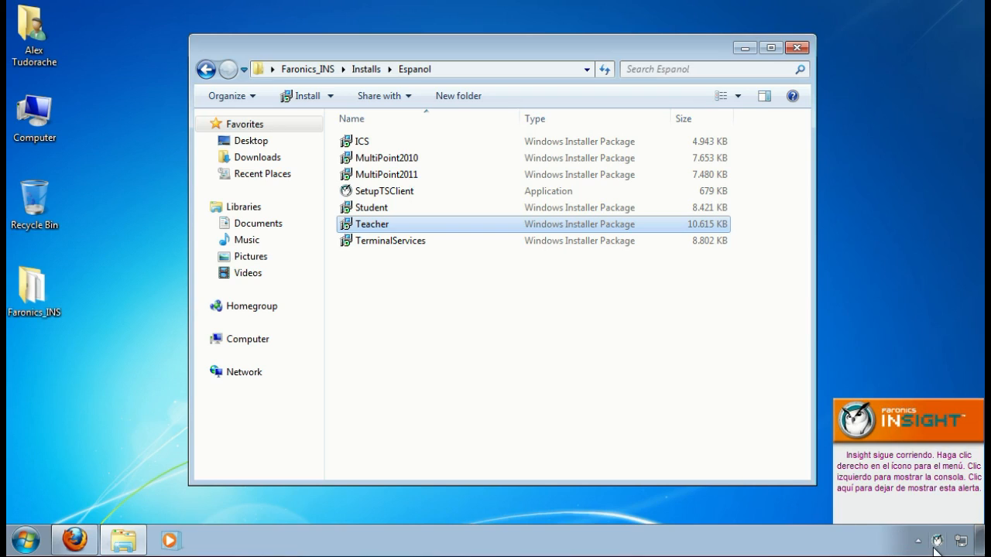
# Step: Check the Insight teacher's channel and version details, and open its console briefly before closing it
pyautogui.moveTo(938, 542)
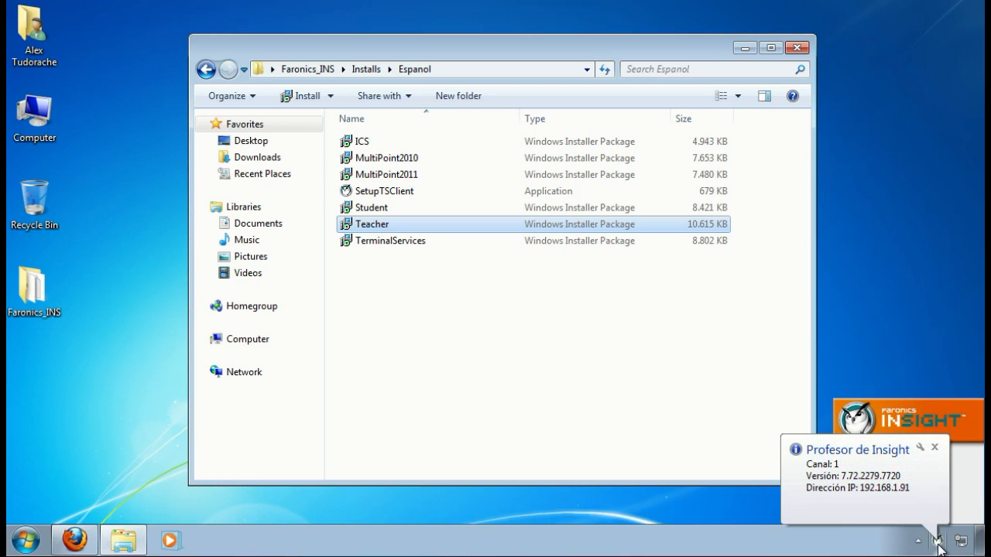
pyautogui.click(938, 543)
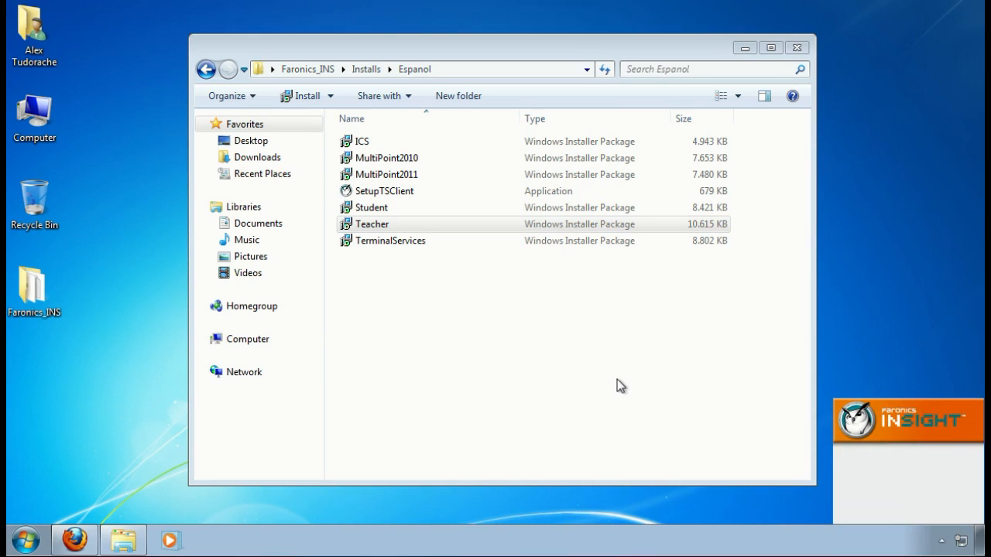
pyautogui.click(941, 541)
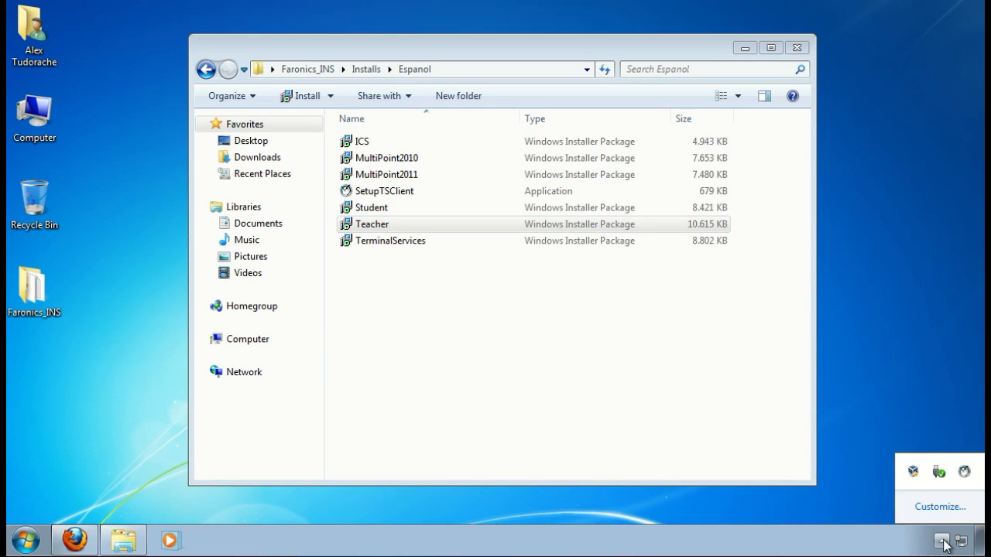
pyautogui.doubleClick(965, 473)
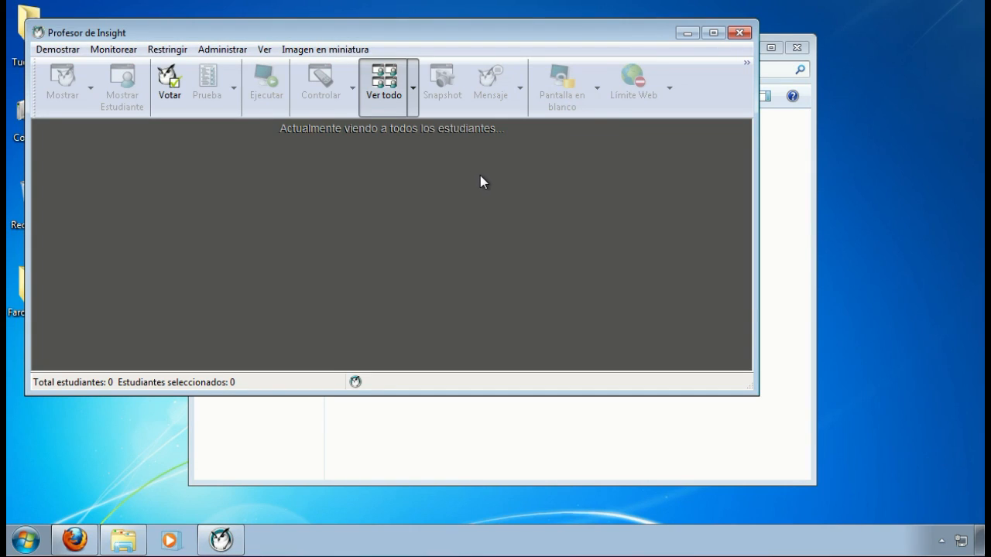
pyautogui.click(742, 33)
pyautogui.click(414, 213)
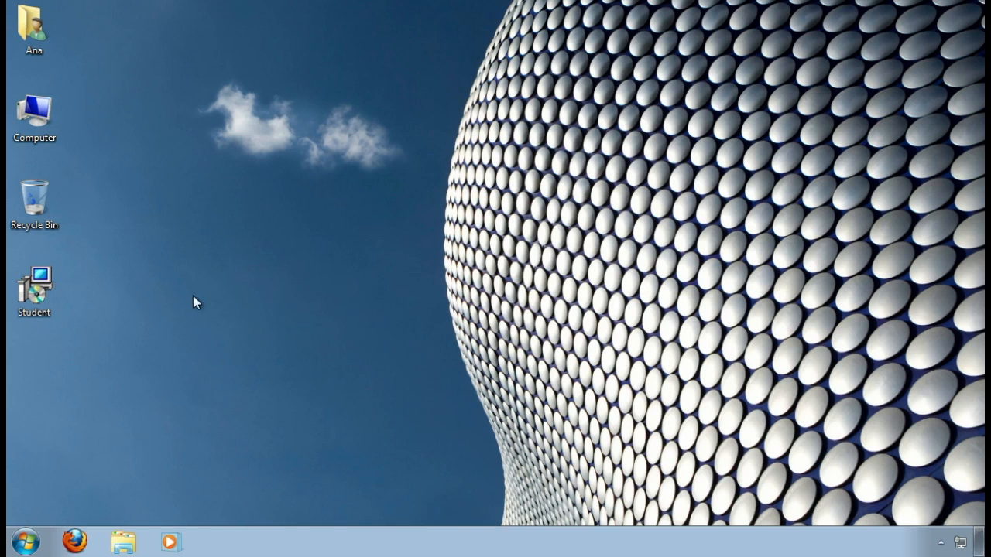
# Step: Launch the Student installer from the student computer's desktop and accept its licence terms
pyautogui.doubleClick(45, 290)
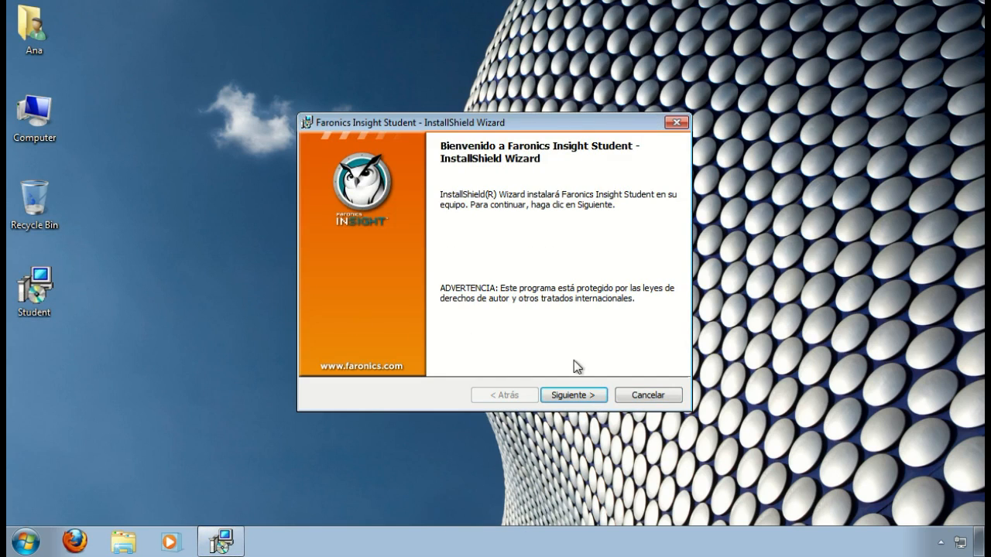
pyautogui.click(594, 396)
pyautogui.click(333, 340)
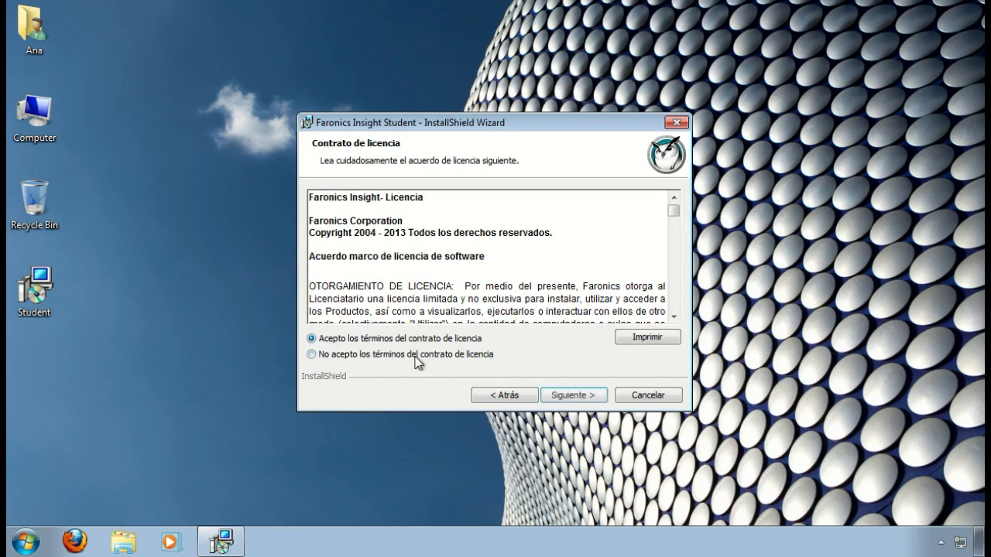
pyautogui.click(576, 395)
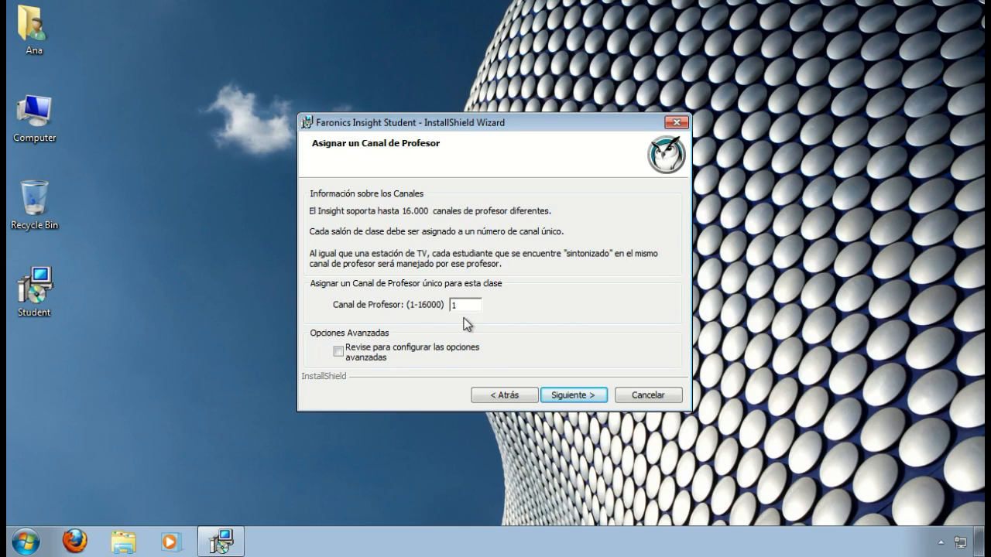
# Step: Configure Insight Student for channel 1 with default advanced, connection server and security settings, allowing problem reports to Faronics
pyautogui.click(343, 355)
pyautogui.click(580, 401)
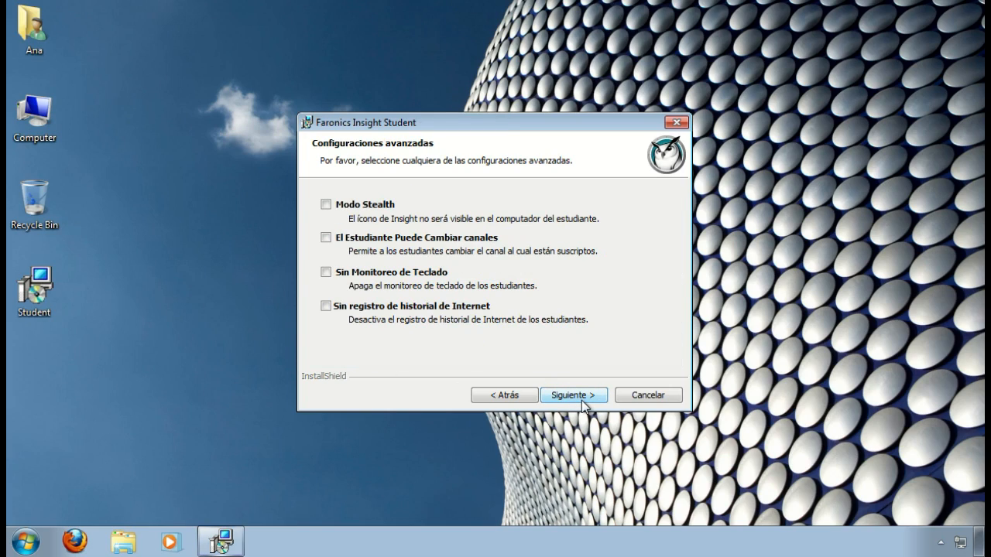
pyautogui.click(582, 403)
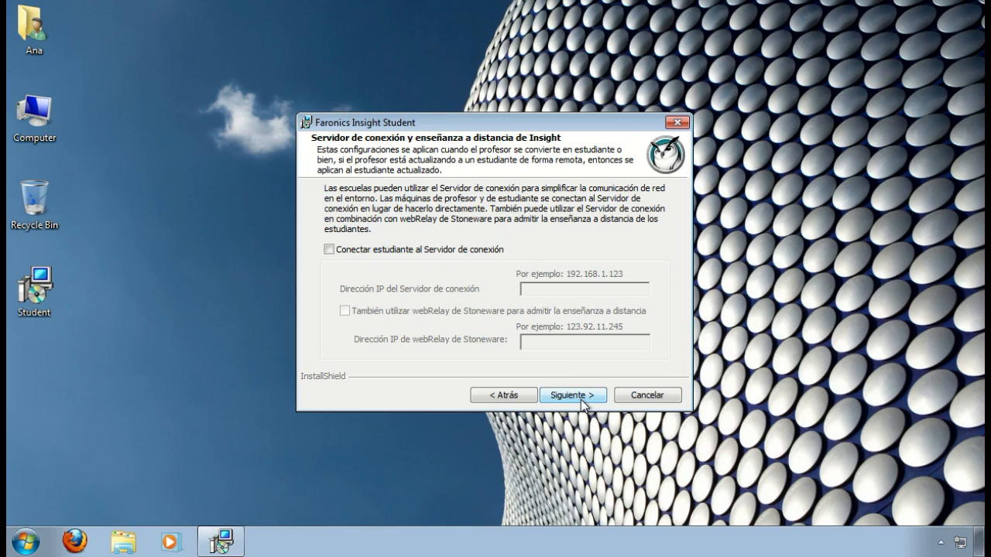
pyautogui.click(582, 403)
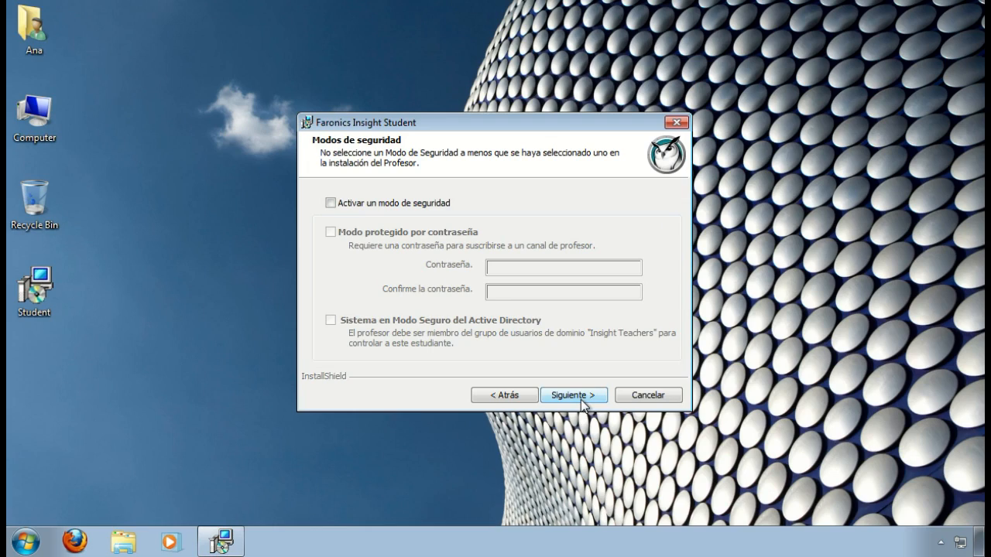
pyautogui.click(582, 402)
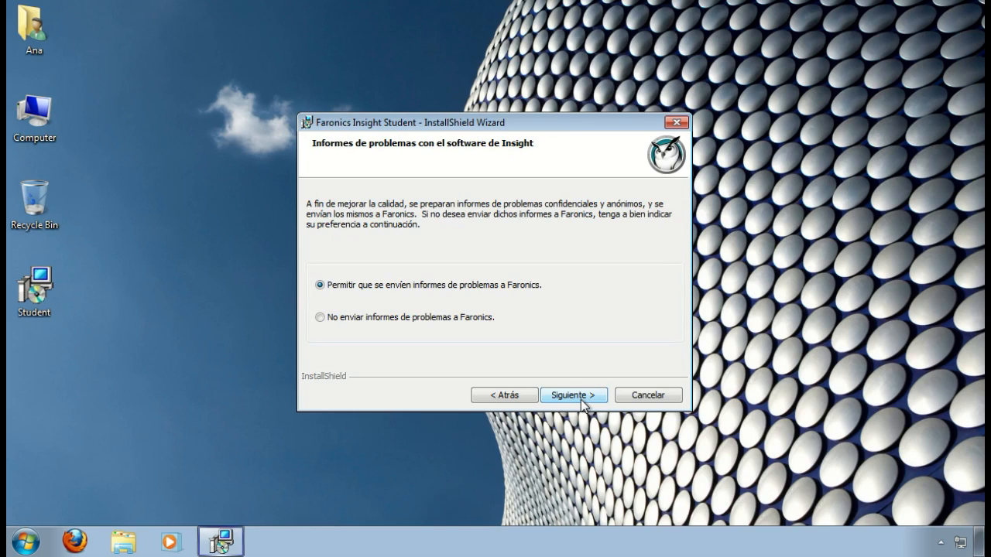
pyautogui.click(582, 402)
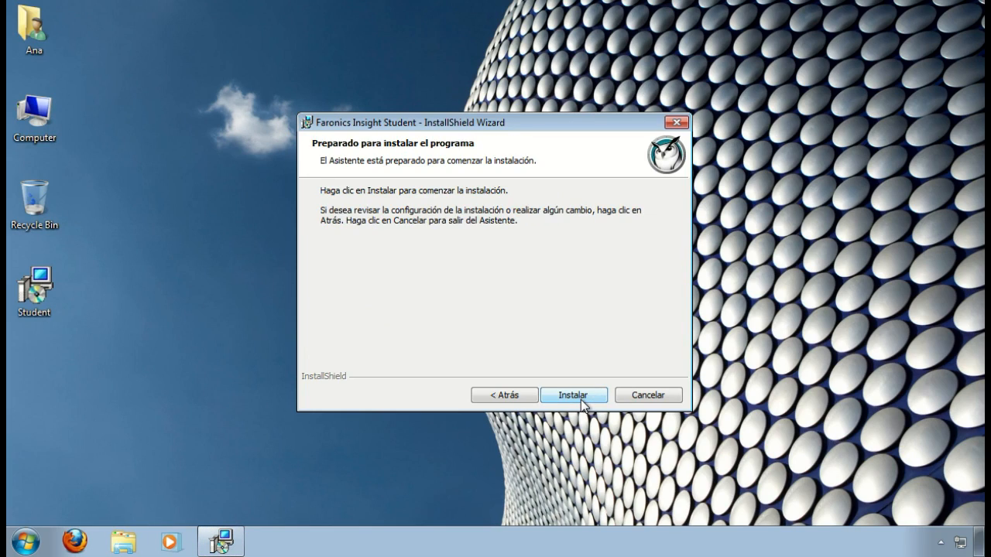
# Step: Install Faronics Insight Student and finish the wizard without showing the Windows Installer log
pyautogui.click(573, 396)
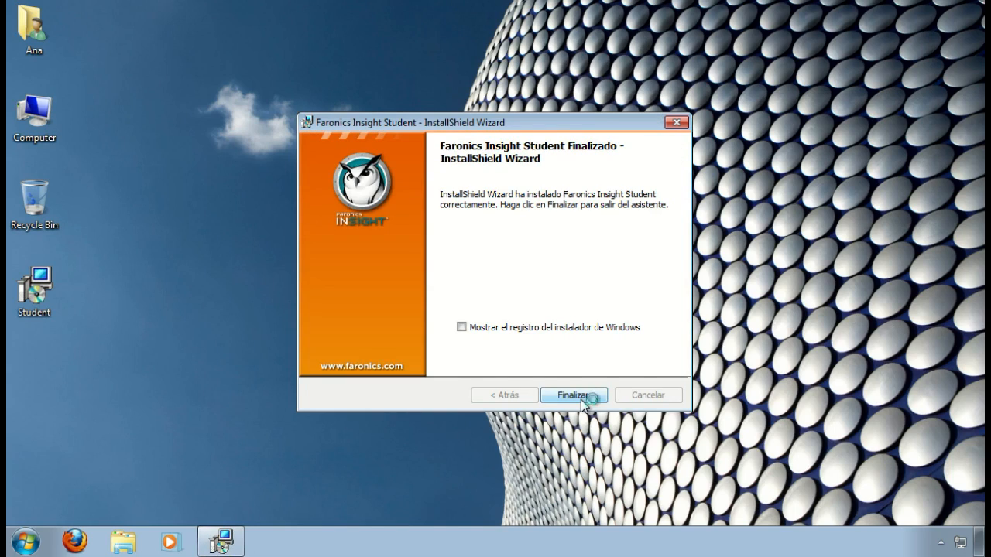
pyautogui.click(573, 395)
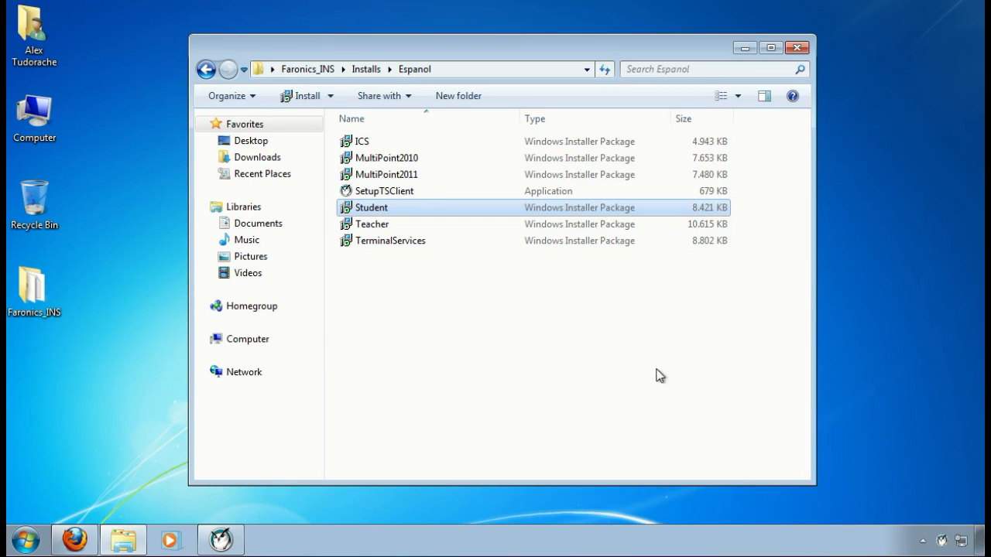
# Step: Open the Insight teacher console on the teacher computer and examine the user and computer details of both student thumbnails
pyautogui.doubleClick(941, 540)
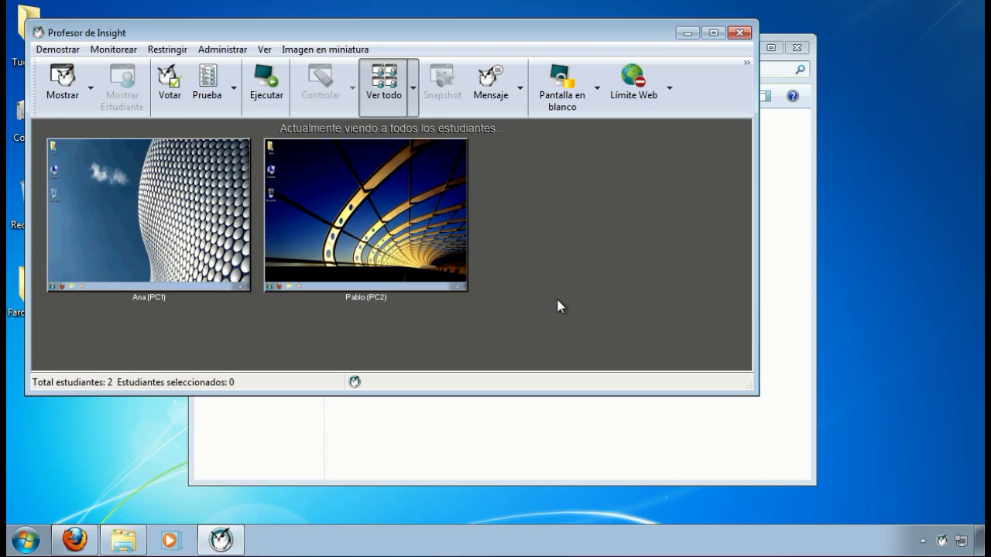
pyautogui.moveTo(190, 286)
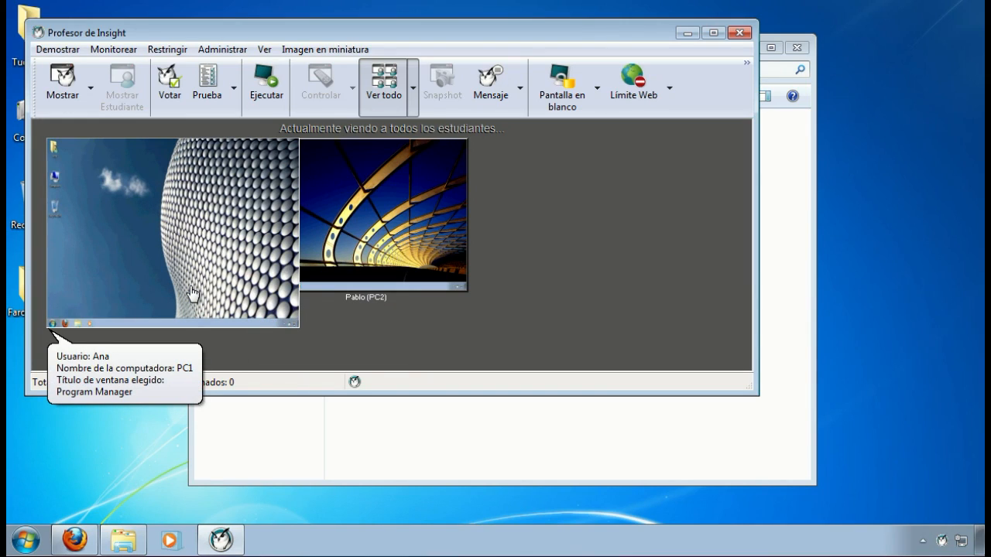
pyautogui.moveTo(344, 285)
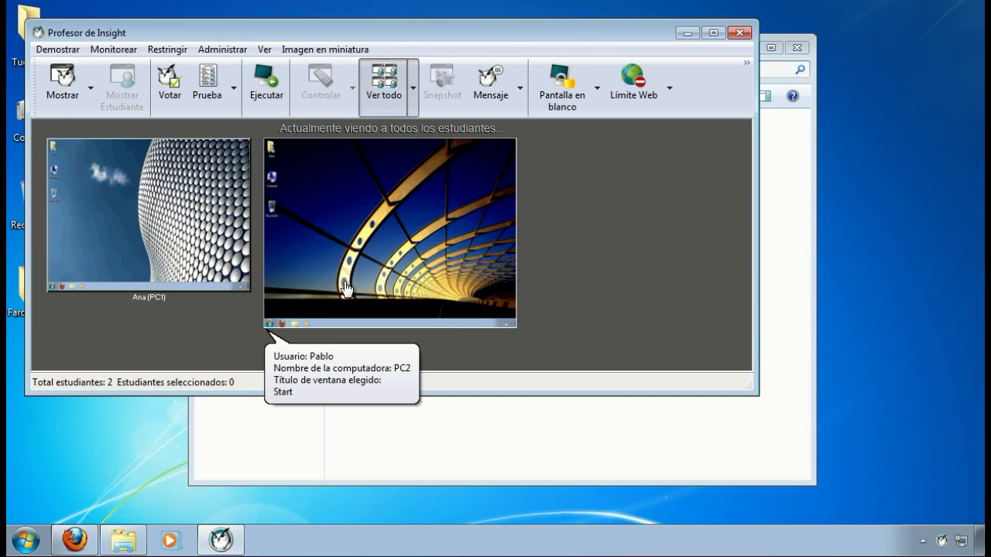
# Step: Examine the teacher channel settings in the console's network preferences and leave them without changes
pyautogui.click(221, 50)
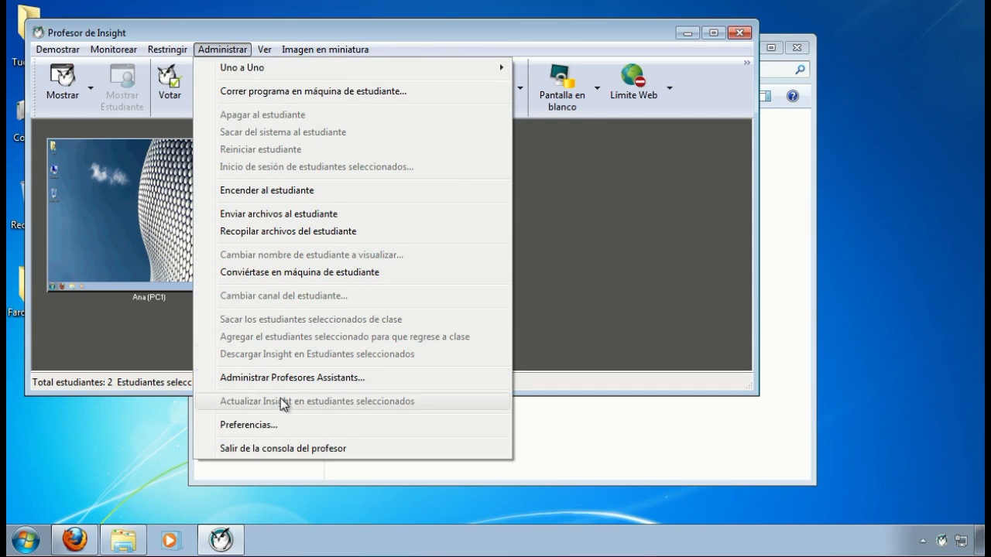
pyautogui.click(289, 425)
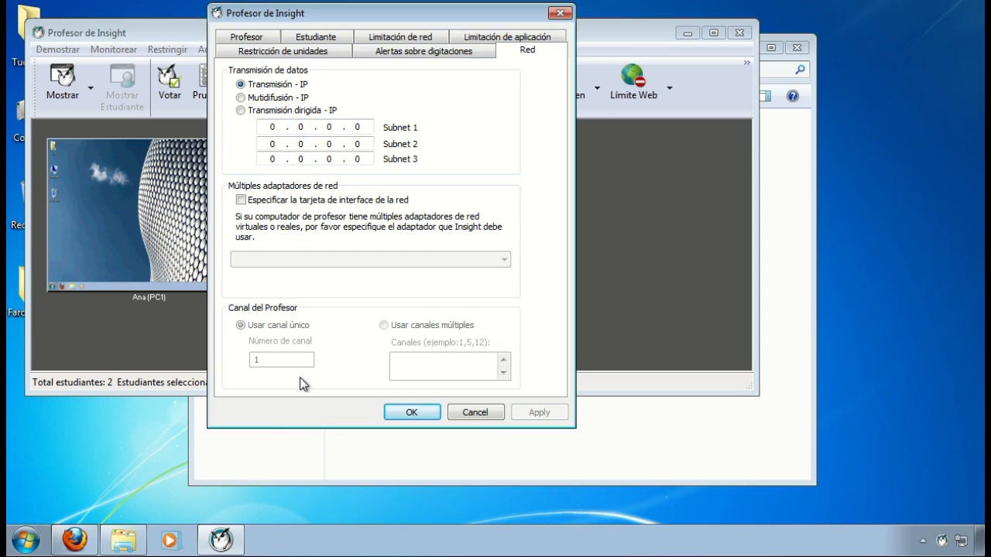
pyautogui.click(494, 411)
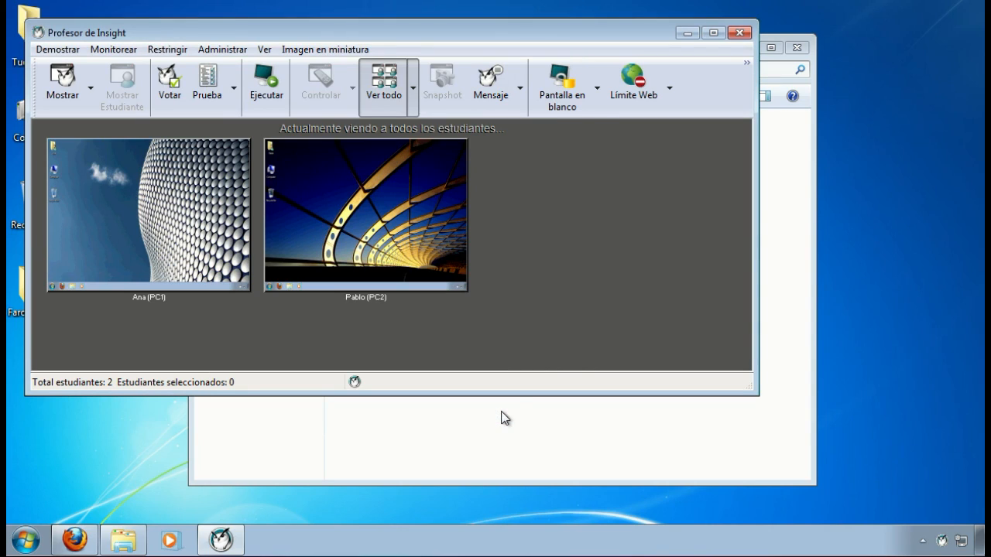
# Step: Minimize the teacher console and open the Utilities folder inside Faronics_INS to locate EnableChannelSelect
pyautogui.click(692, 34)
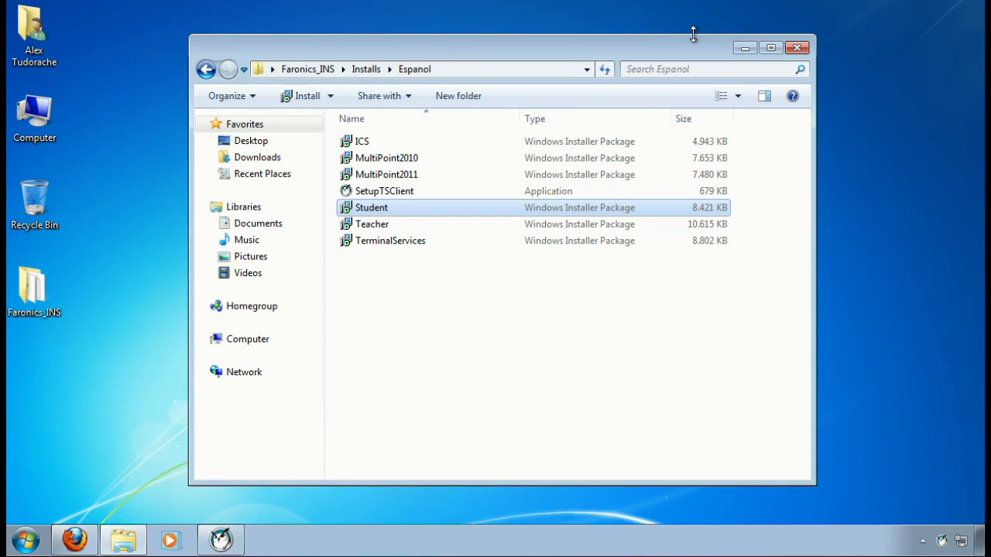
pyautogui.click(313, 70)
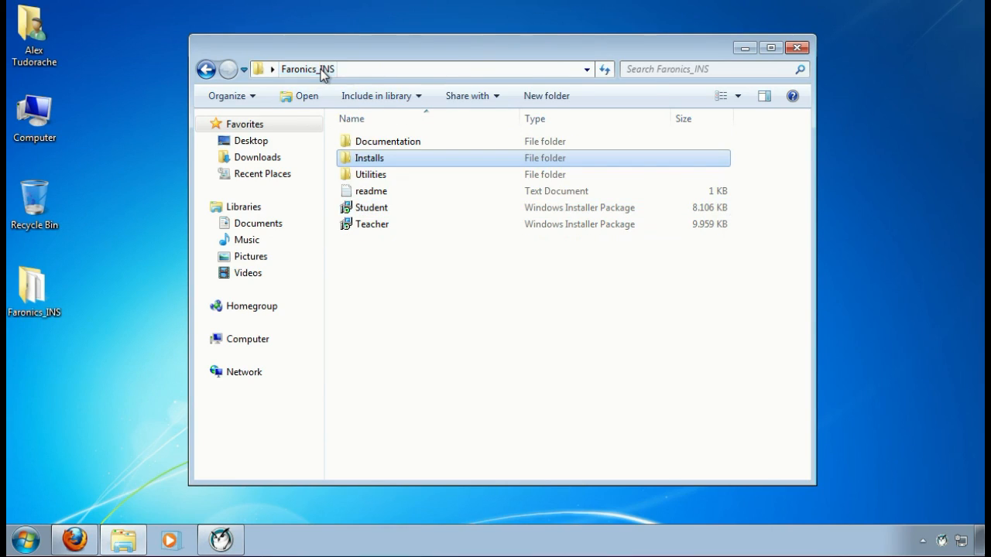
pyautogui.doubleClick(375, 175)
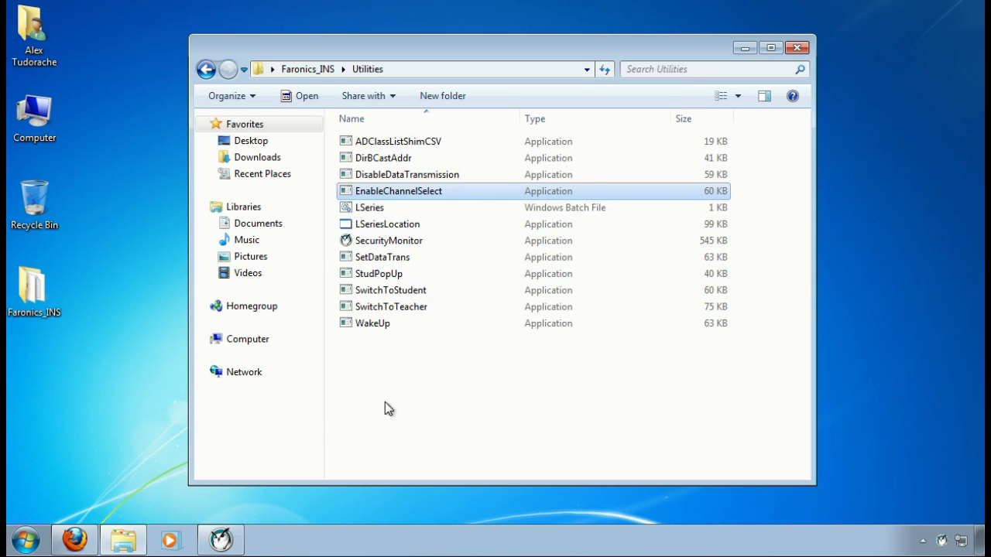
# Step: Open a command prompt and change its directory to Desktop\Faronics_INS\Utilities
pyautogui.click(43, 532)
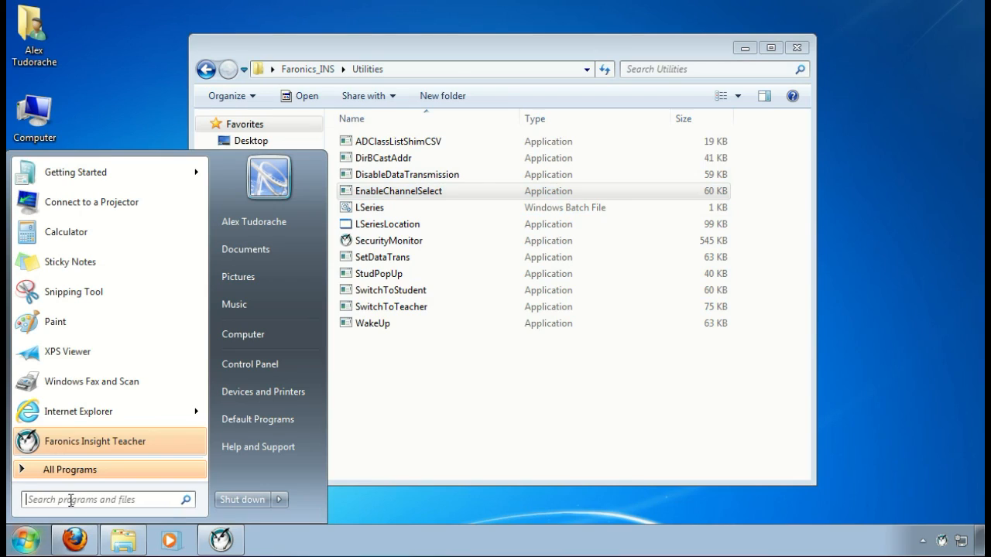
pyautogui.write('cmd')
pyautogui.press('Return')
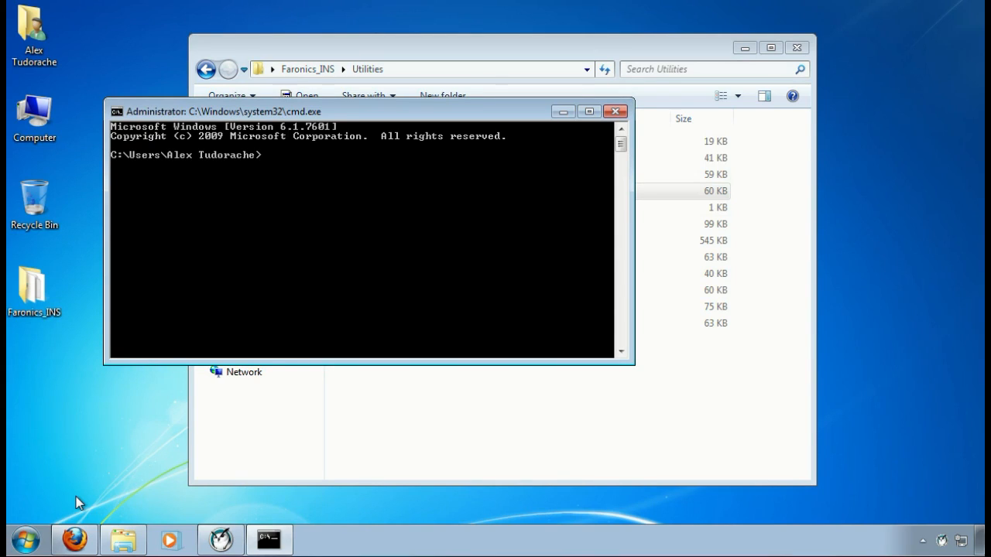
pyautogui.write('cd Desktop\\Faronics_INS\\Utilities')
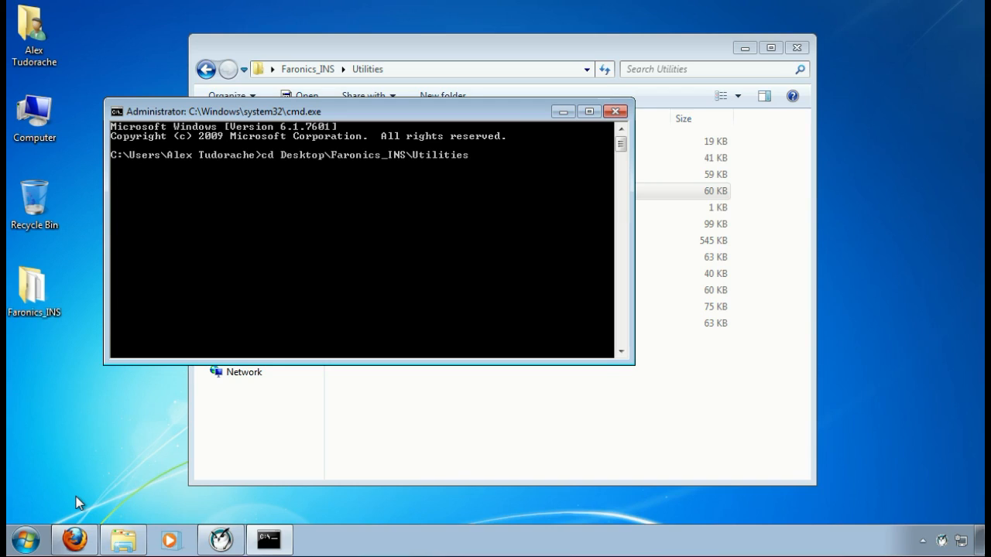
pyautogui.press('Return')
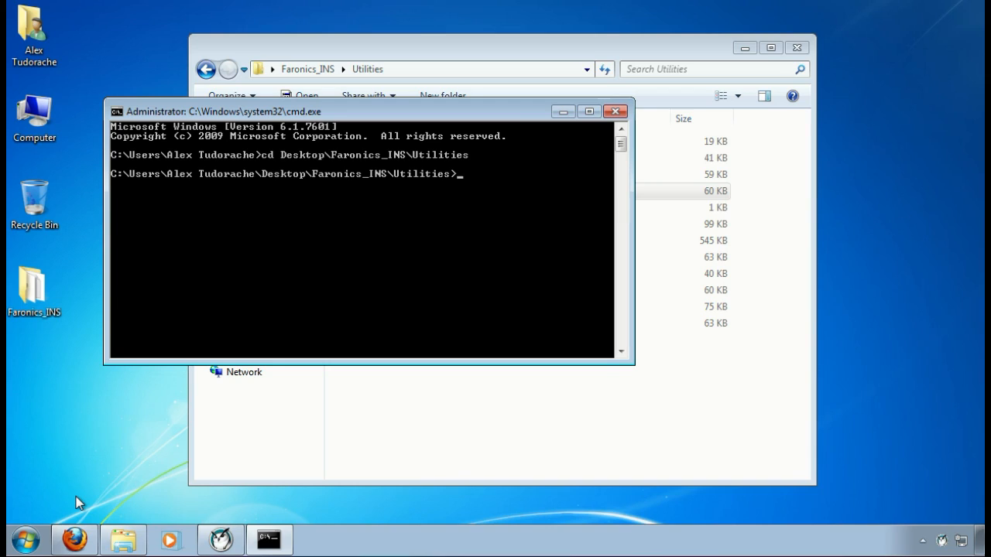
# Step: Run "EnableChannelSelect.exe TRUE" to unlock teacher channel selection, and close the command prompt
pyautogui.write('EnableChannelSelect.exe')
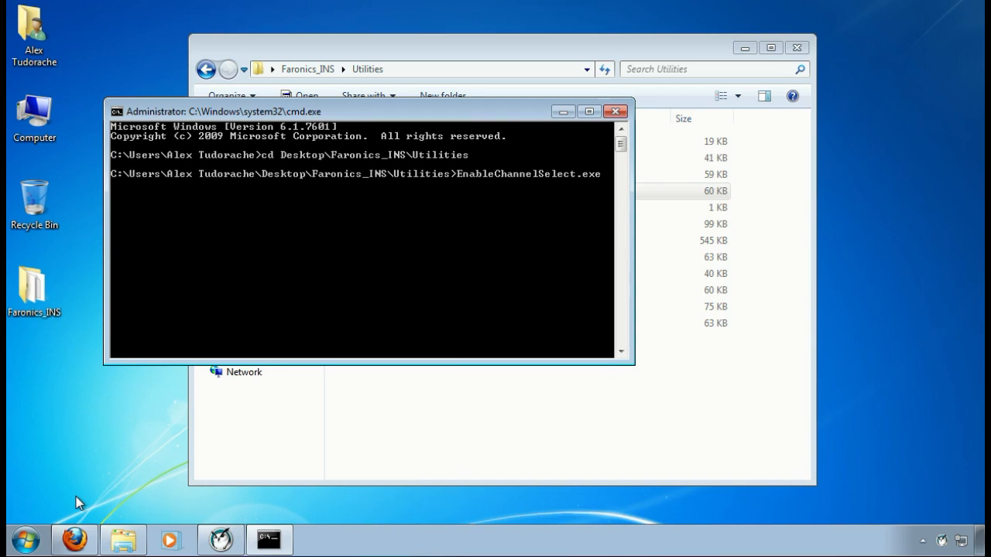
pyautogui.write(' TRUE')
pyautogui.press('Return')
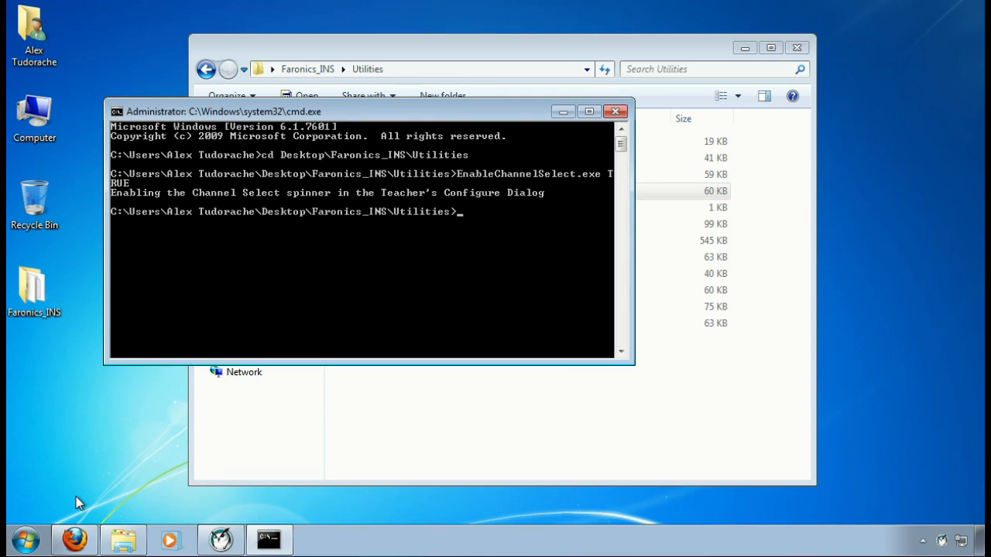
pyautogui.click(616, 110)
# Step: Recheck the teacher channel options in the restored console's network preferences, cancel without changes, and maximize the console window
pyautogui.click(242, 545)
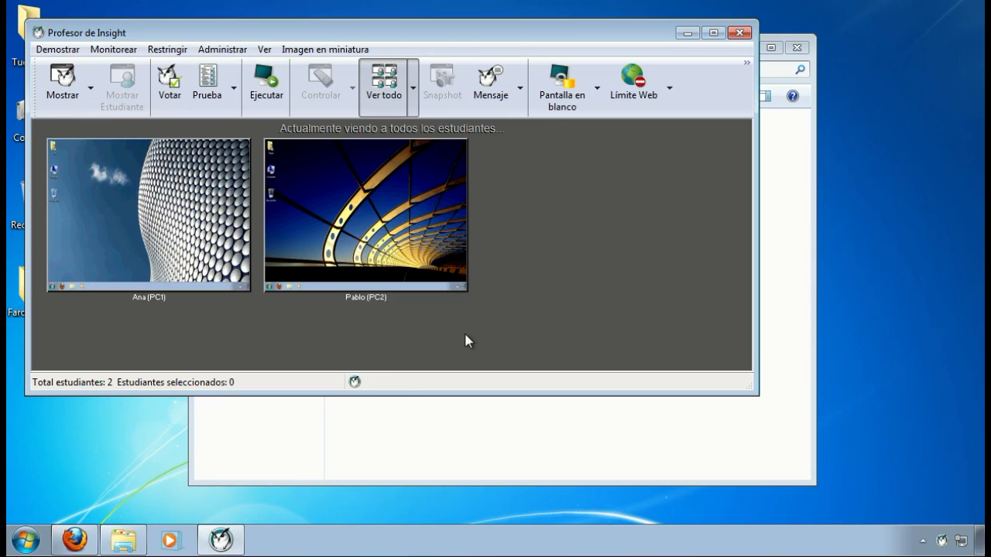
pyautogui.click(223, 49)
pyautogui.click(245, 424)
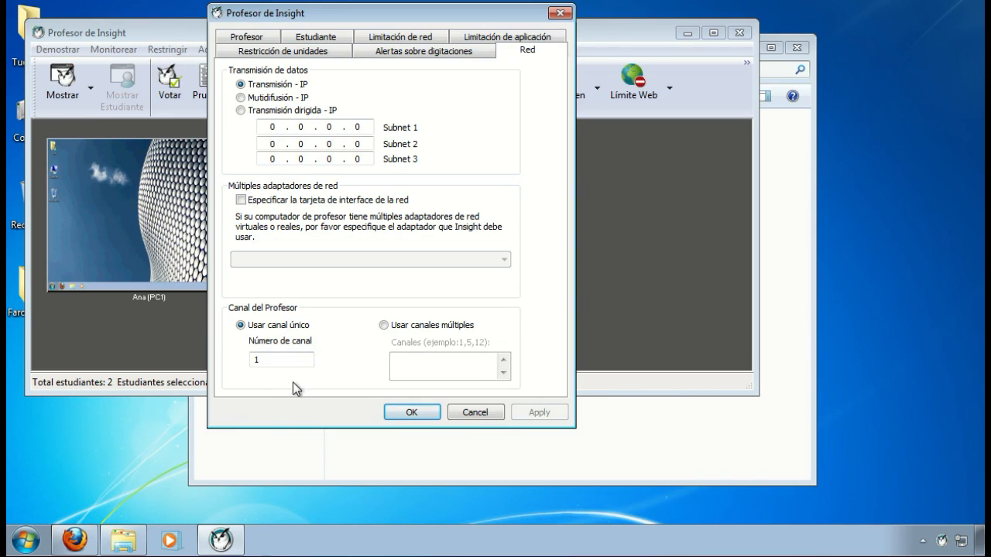
pyautogui.click(476, 411)
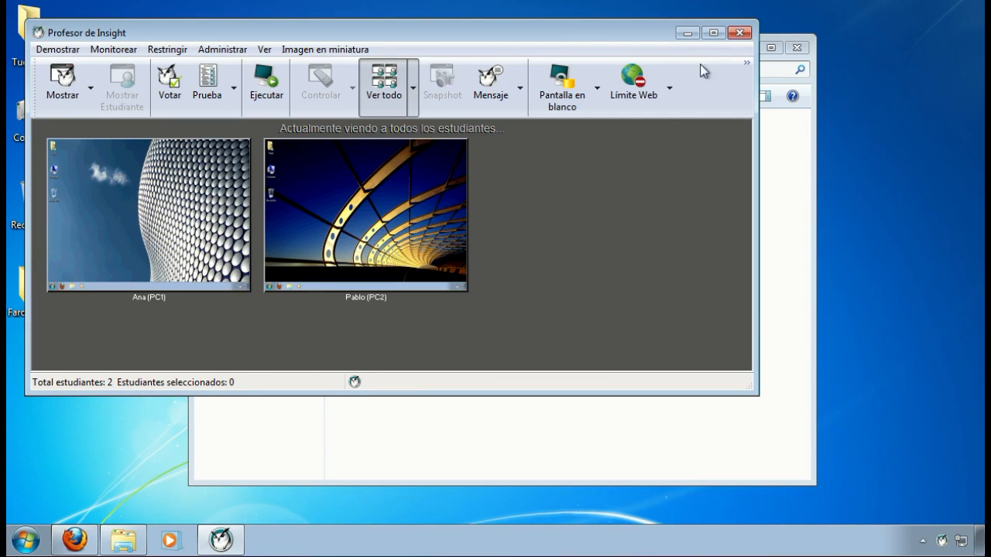
pyautogui.click(713, 32)
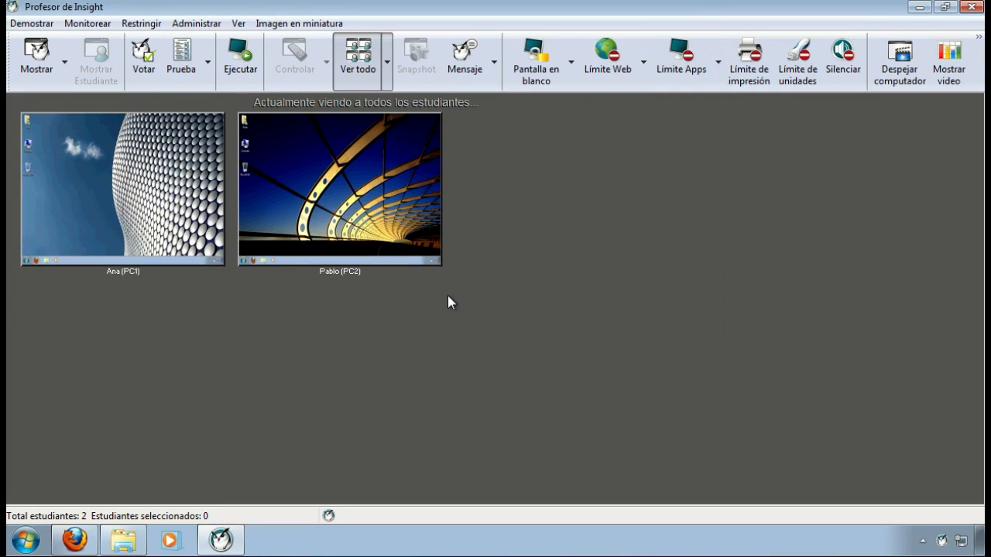